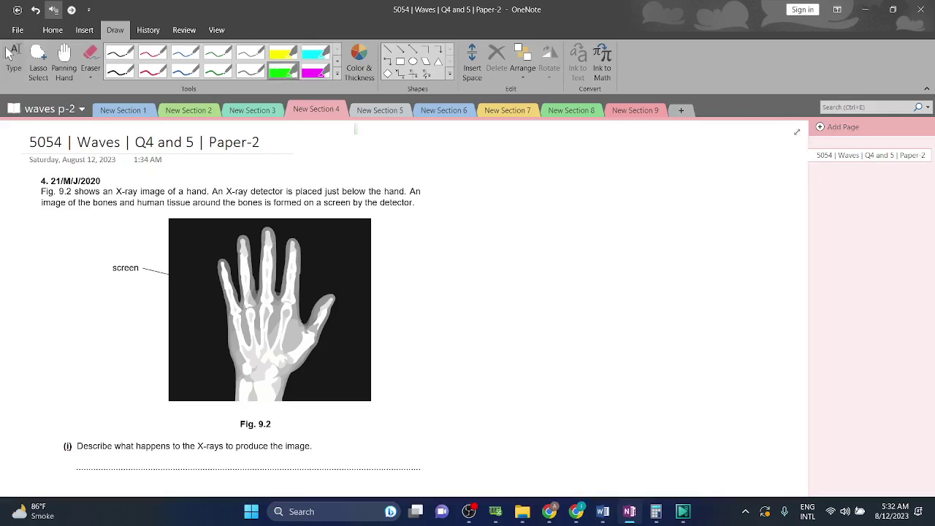
- Move the caret down past the X-ray image to bring the lower lines into view
click(415, 203)
key(Down)
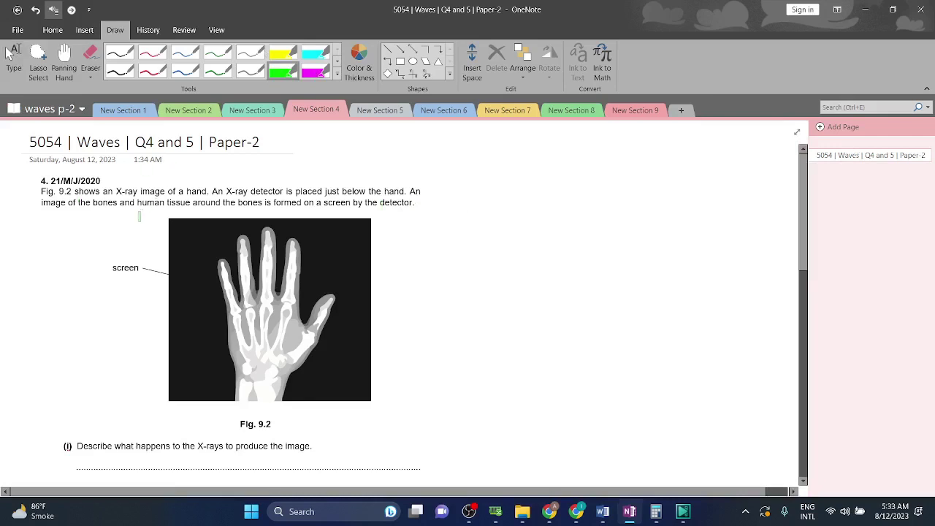
key(Right)
key(Right)
key(Right)
key(Down)
key(Right)
key(Right)
key(Right)
key(Right)
key(Right)
key(Down)
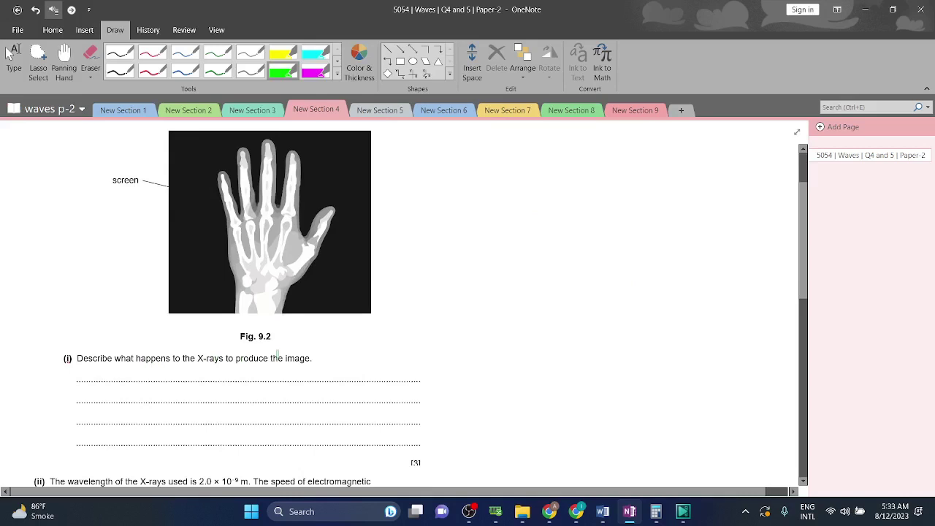
scroll(383, 309, up, 1)
- Draw a tall green rectangle with a narrower rectangle nested inside it beside the hand image
click(400, 61)
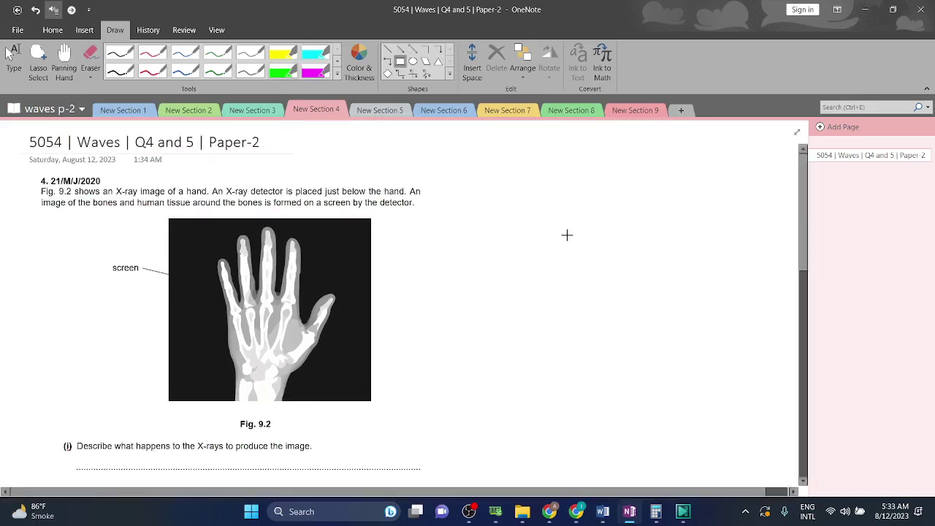
mouse_move(563, 226)
mouse_down()
mouse_move(643, 372)
mouse_move(635, 371)
mouse_up()
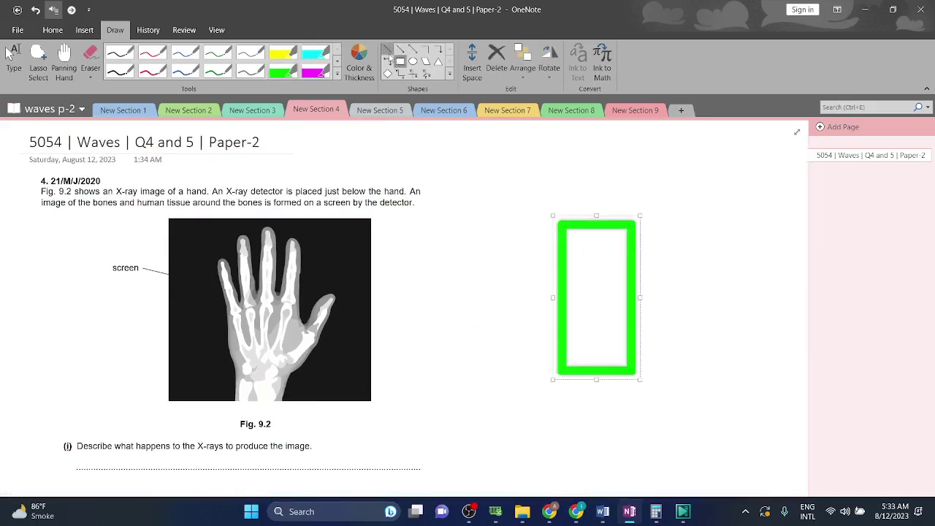
click(400, 61)
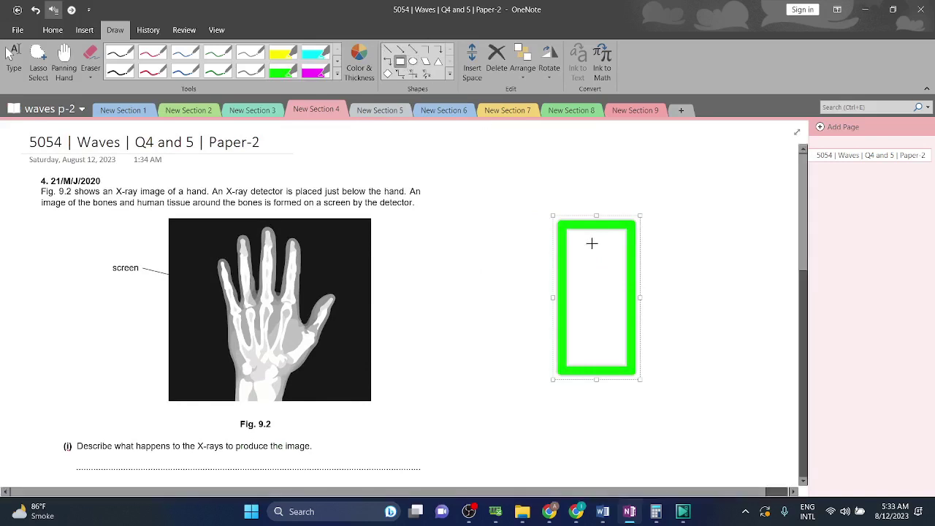
drag(591, 241, 608, 349)
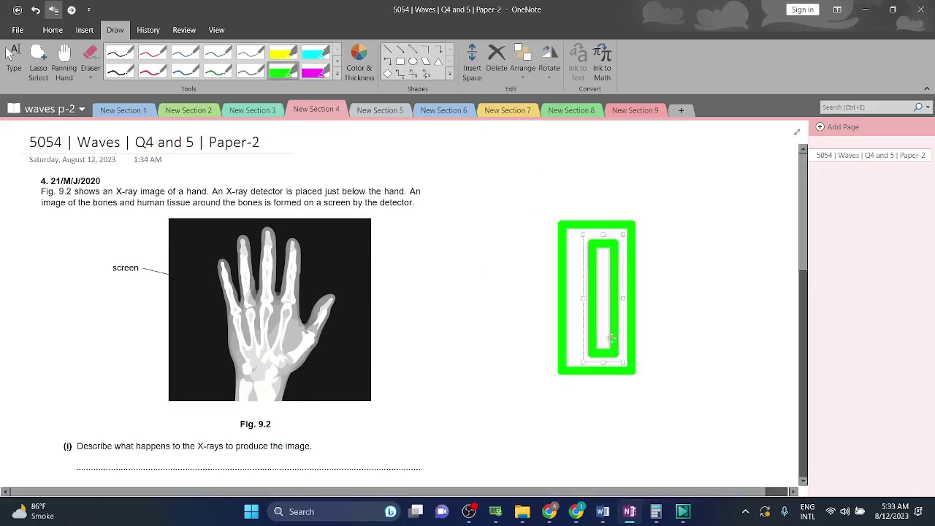
key(Escape)
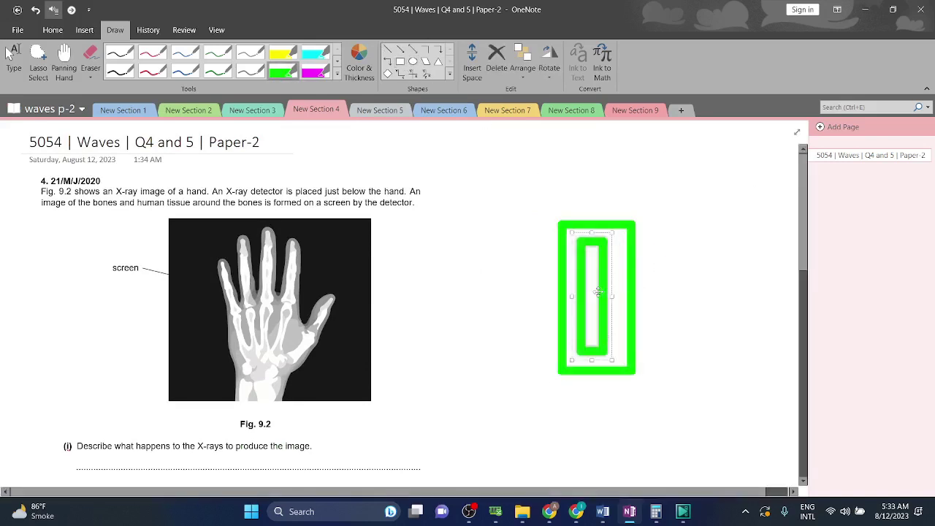
click(608, 298)
key(Escape)
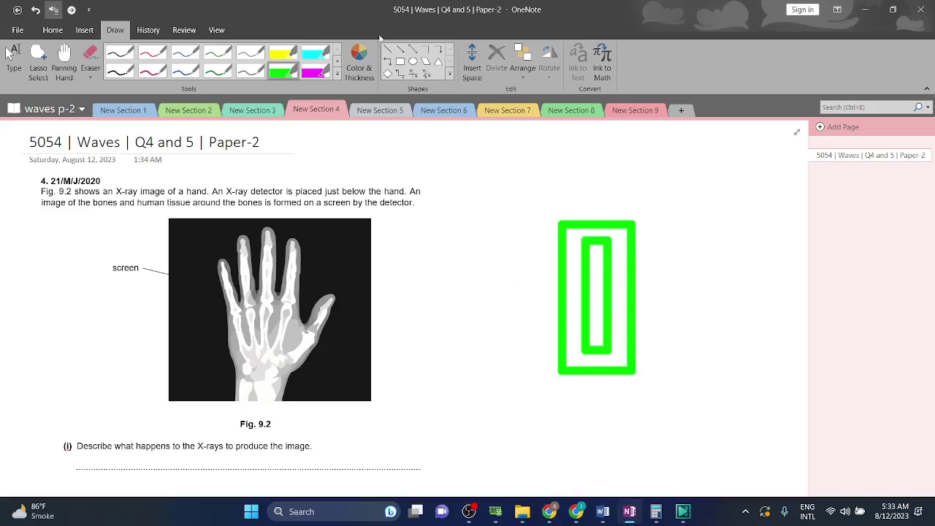
- Draw a slanted green line leading into the outer rectangle, undoing the extra line
click(389, 50)
drag(431, 216, 563, 232)
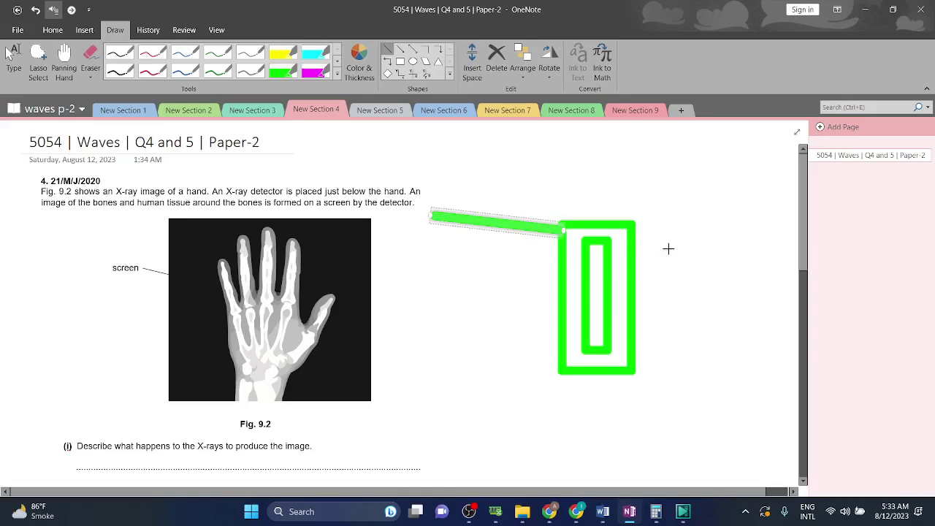
mouse_move(495, 266)
mouse_down()
mouse_move(585, 283)
mouse_move(454, 302)
mouse_up()
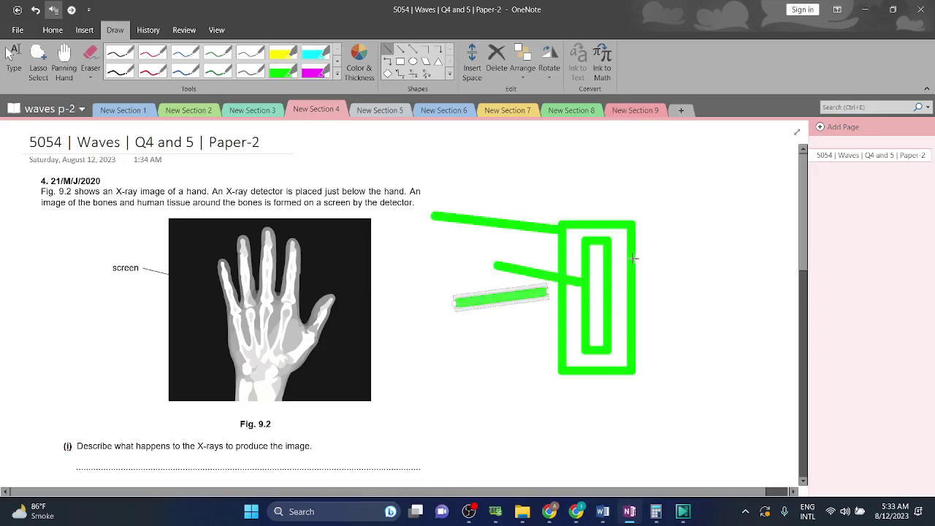
key(ctrl+z)
key(ctrl+z)
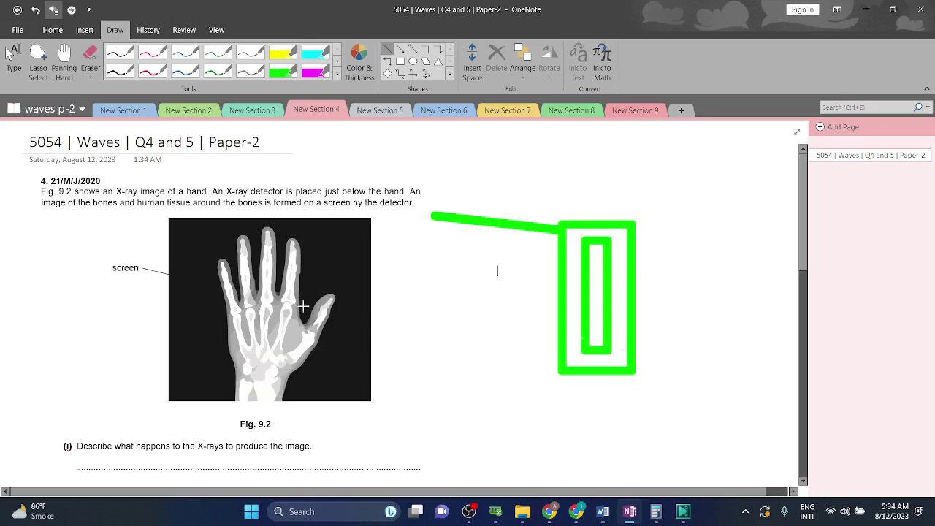
- Bring up the Waves P-2 Markscheme in Word and select the three-line answer to 4 (i)
scroll(303, 307, down, 1)
click(604, 511)
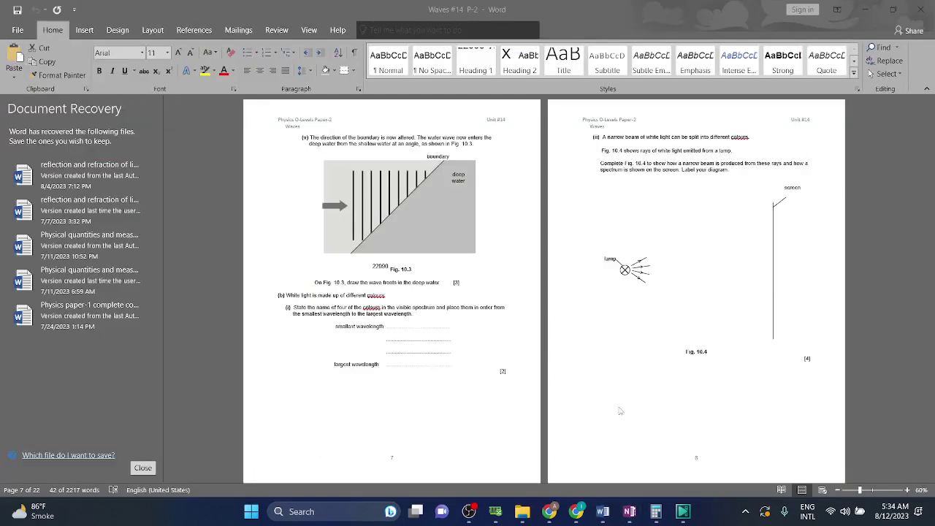
click(537, 446)
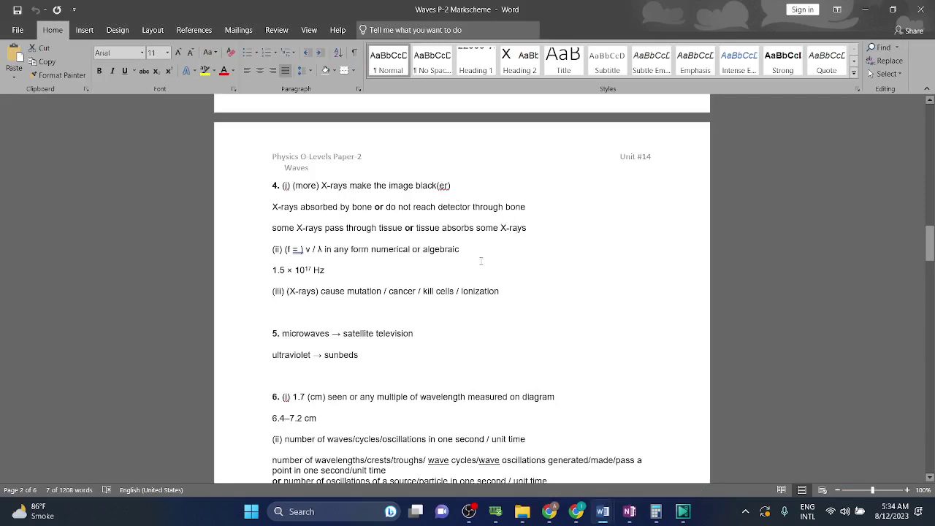
drag(540, 232, 293, 186)
key(ctrl+c)
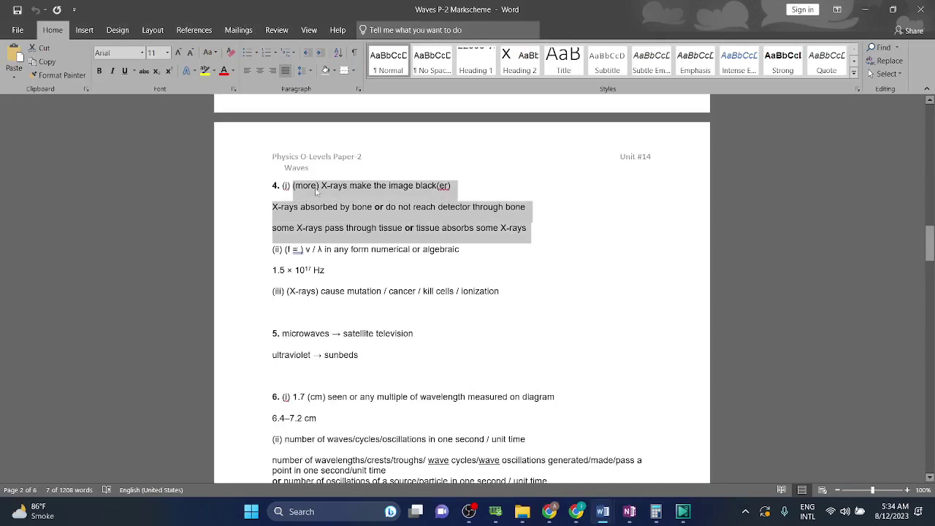
- Paste the mark-scheme answer into OneNote and move it onto the part (i) answer lines
click(629, 512)
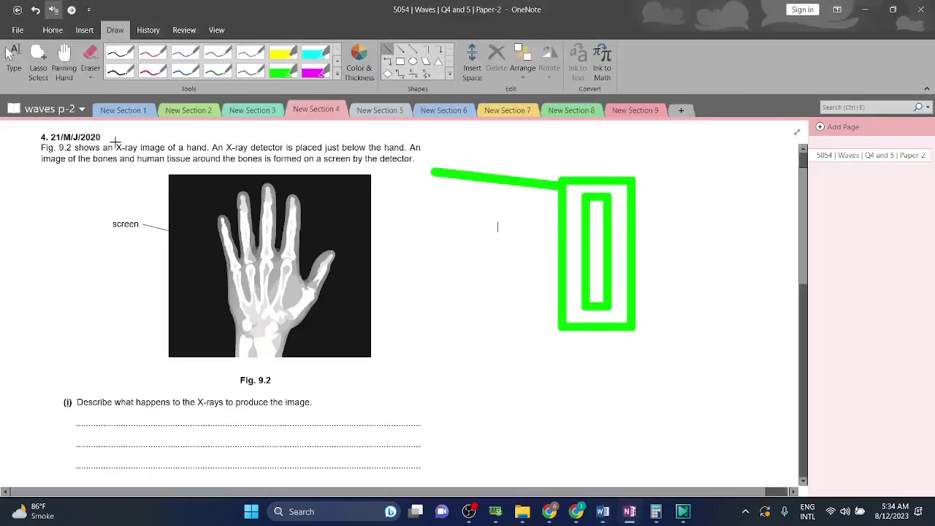
click(463, 366)
key(ctrl+v)
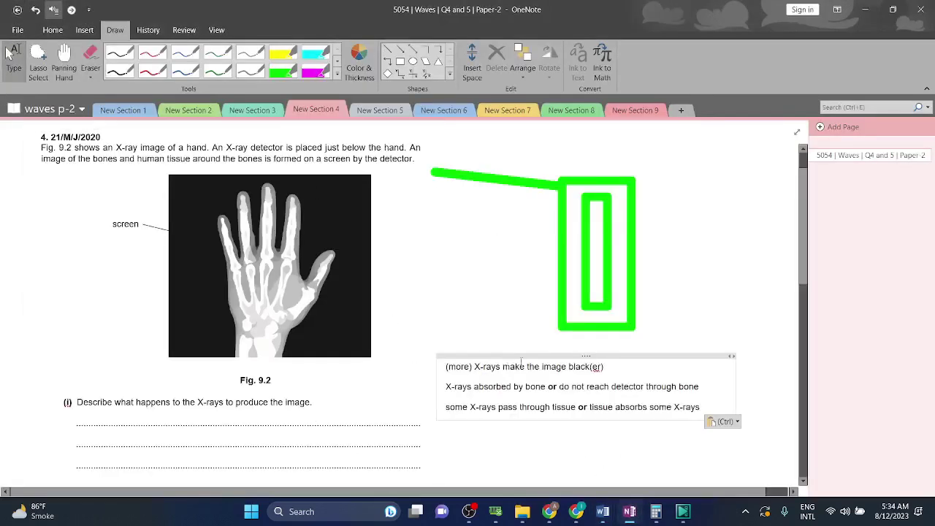
drag(560, 356, 166, 433)
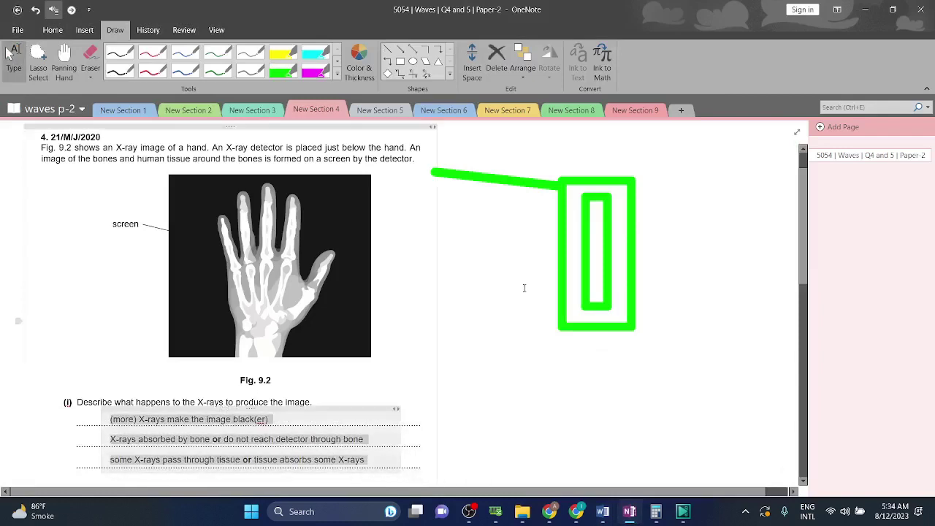
- Delete the two green rectangles, leaving the green line in place
key(ctrl+a)
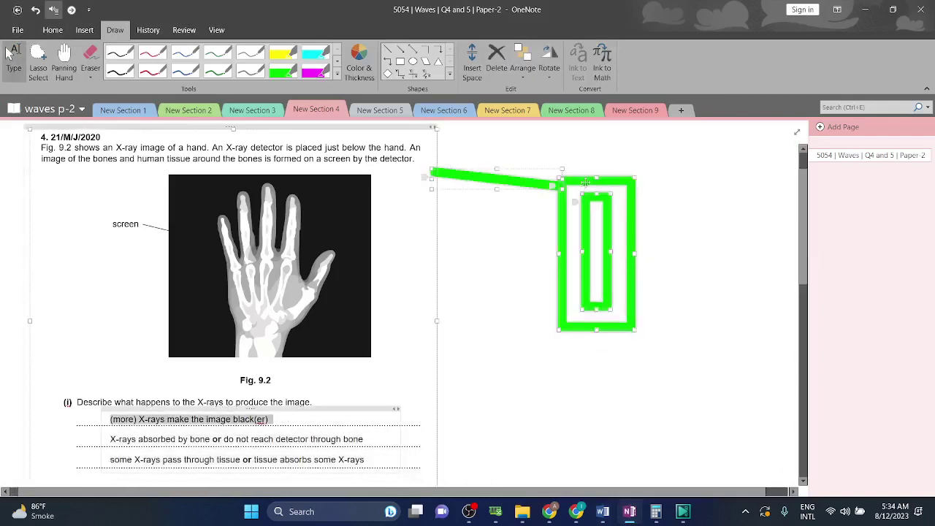
click(648, 159)
key(Escape)
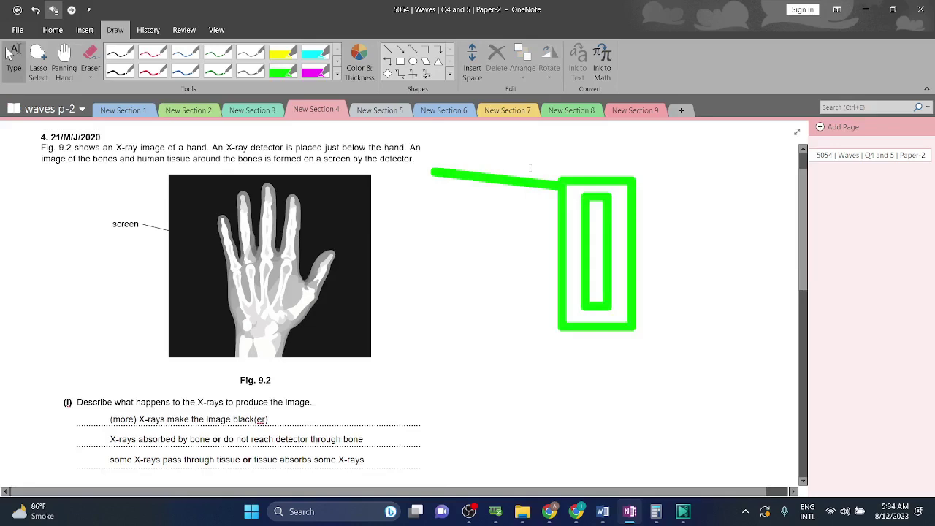
drag(451, 152, 717, 337)
key(Delete)
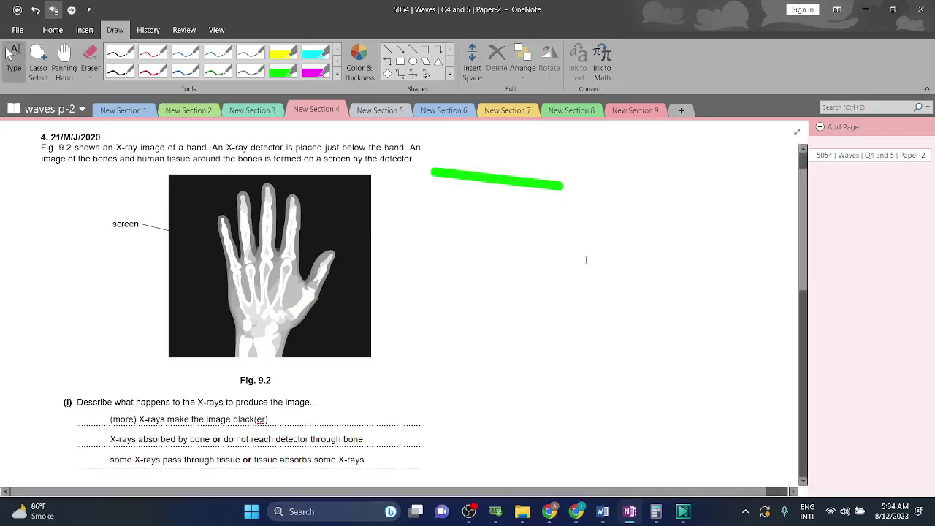
- Highlight the wavelength 2.0 × 10⁻⁹ and speed 3.0 × 10⁸ m/s in part (ii) in yellow
scroll(519, 201, down, 3)
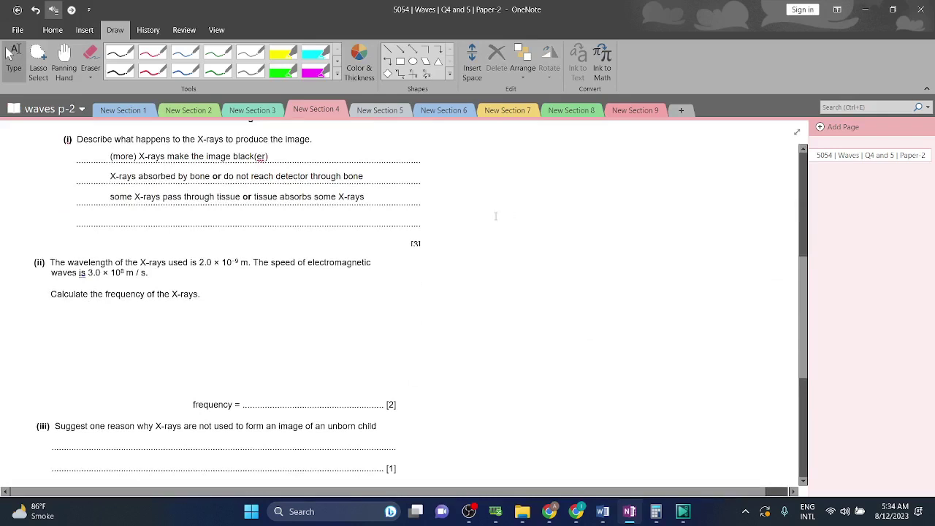
click(282, 53)
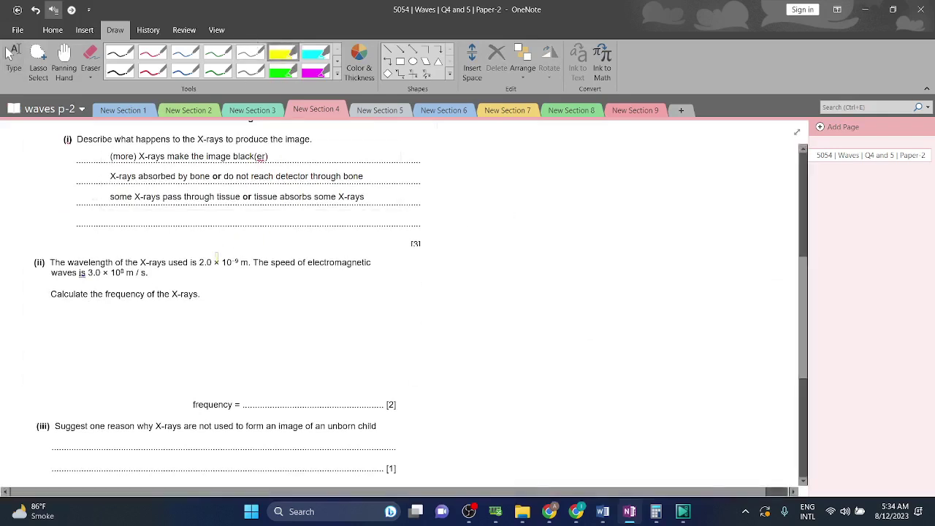
drag(200, 265, 242, 266)
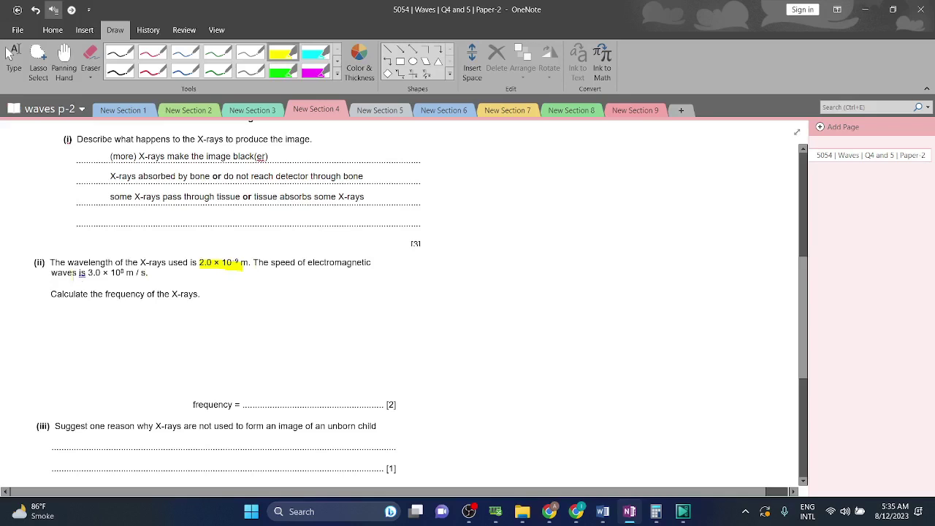
drag(85, 273, 146, 273)
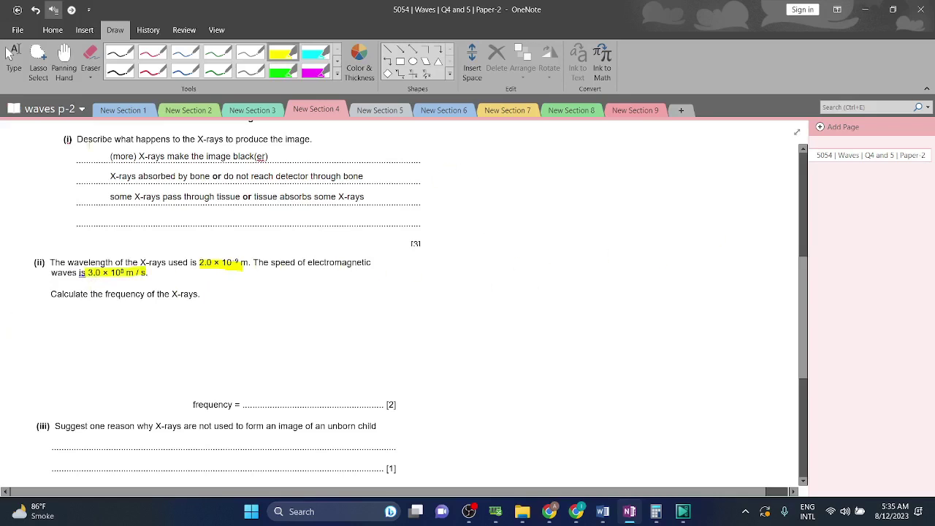
key(Escape)
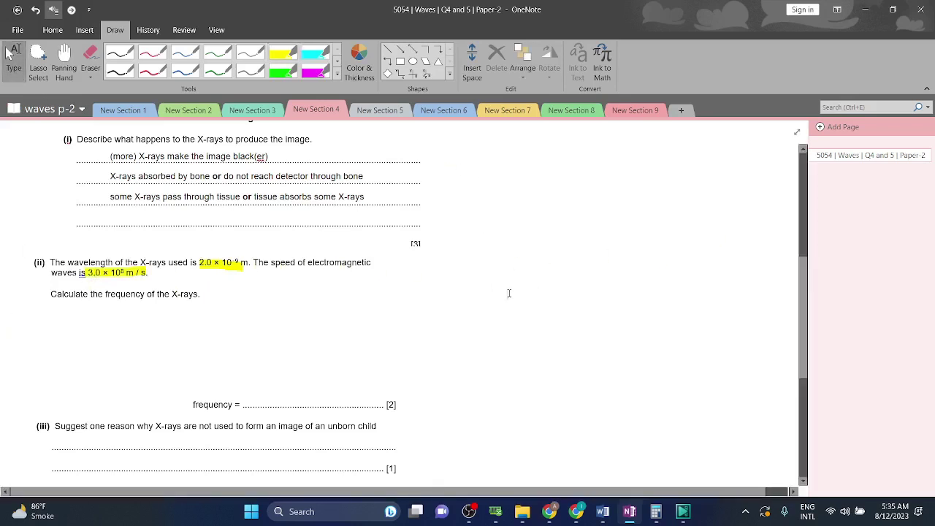
- Write a working note beside part (ii): 'v= f x lamda' then 'v/lamda=frequency'
click(509, 293)
text(v)
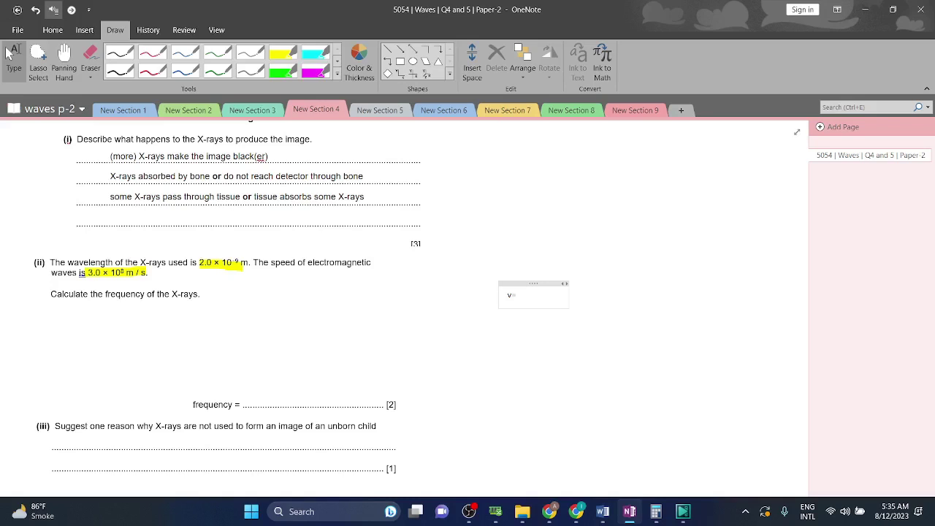
text(= f x lamda)
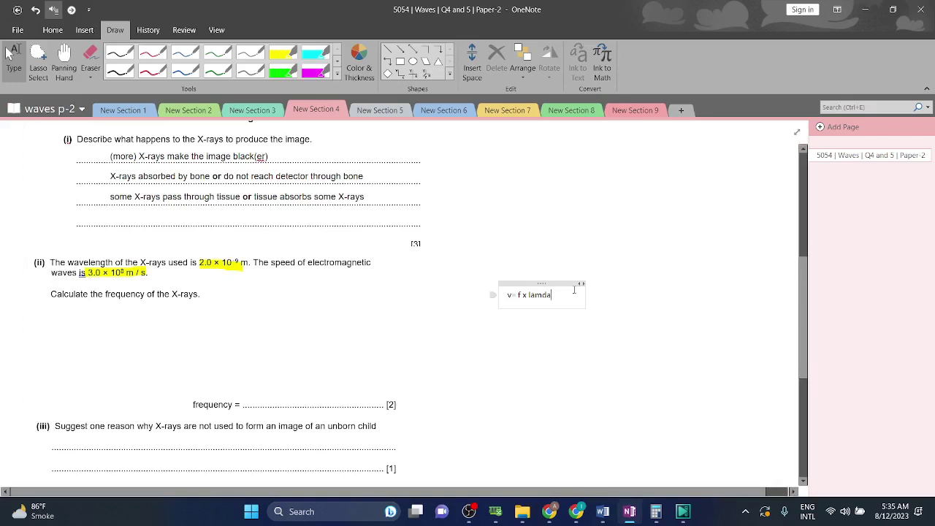
key(Return)
text(v/lamda=)
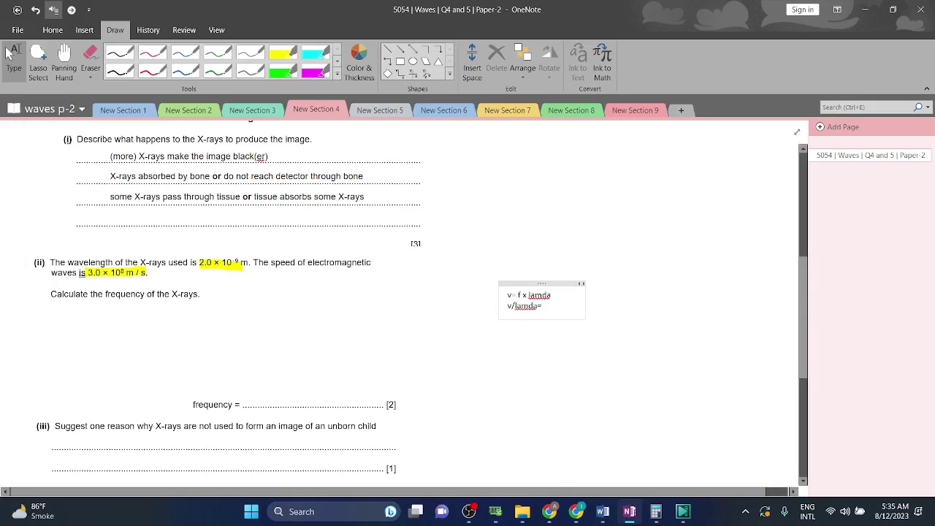
text(fre)
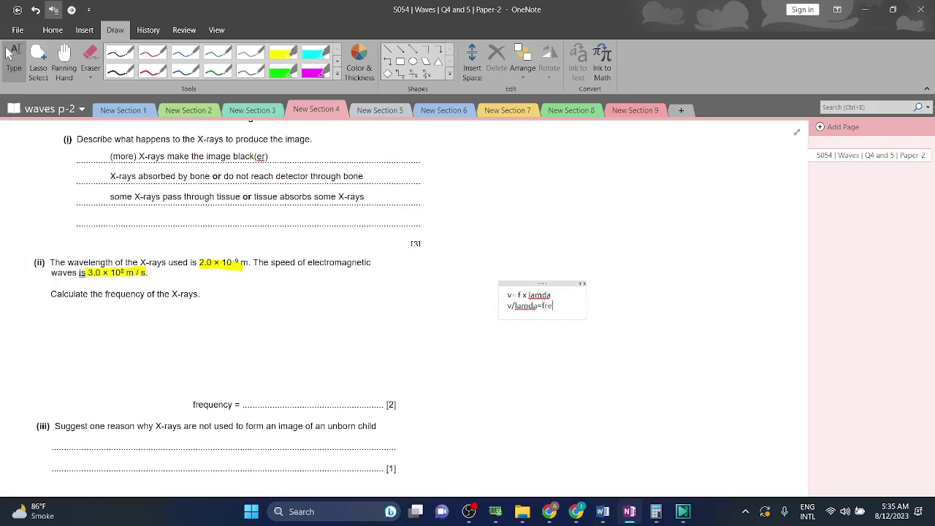
text(quency)
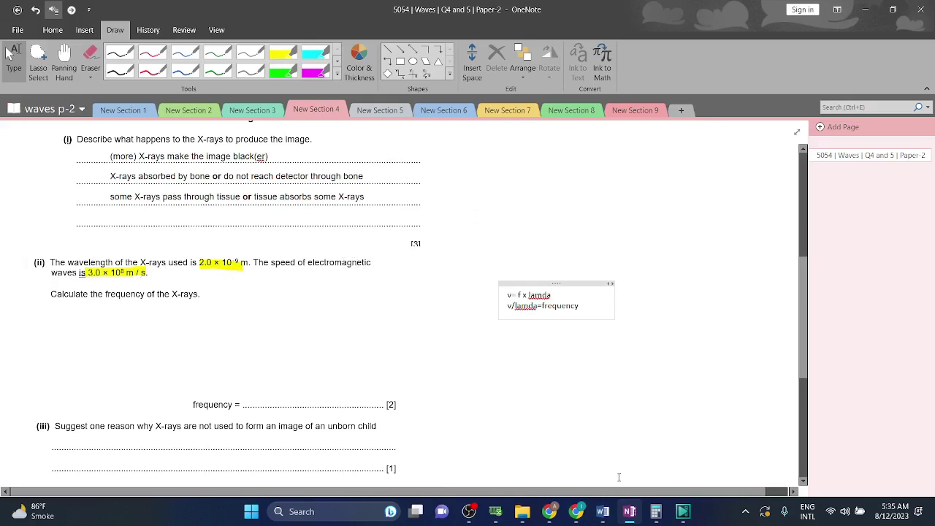
- Select the answer 1.5 × 10¹⁷ Hz in the Word mark scheme
mouse_move(603, 511)
click(593, 472)
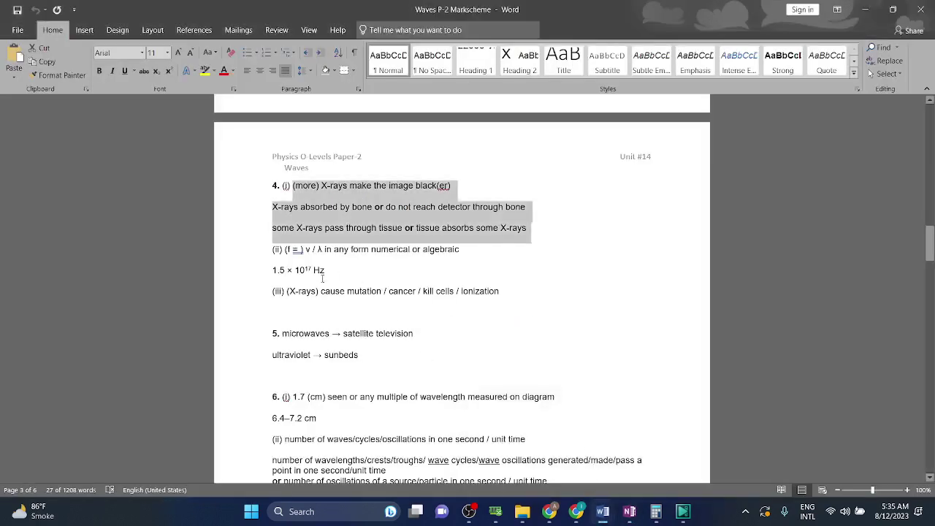
drag(325, 272, 268, 272)
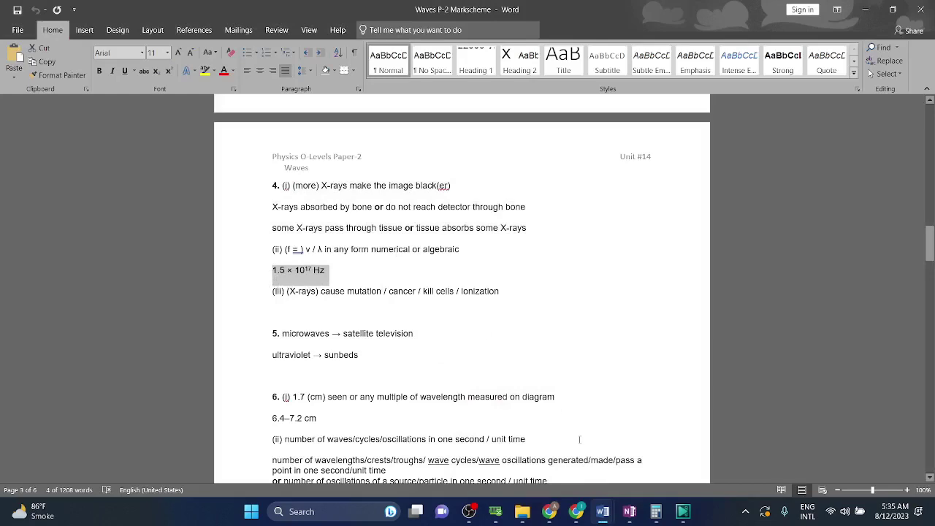
- In OneNote, move the 1.5 × 10¹⁷ Hz answer onto the part (ii) frequency line
click(629, 512)
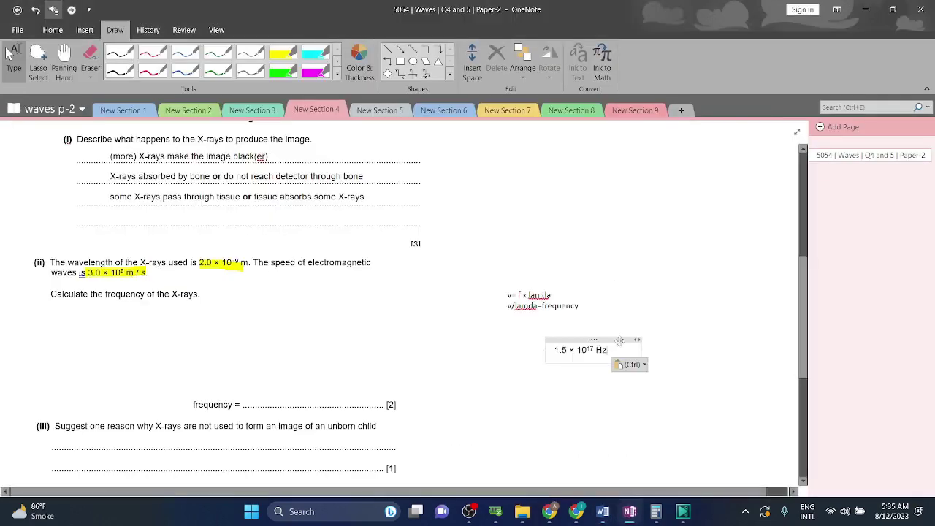
drag(620, 340, 332, 386)
scroll(374, 418, down, 3)
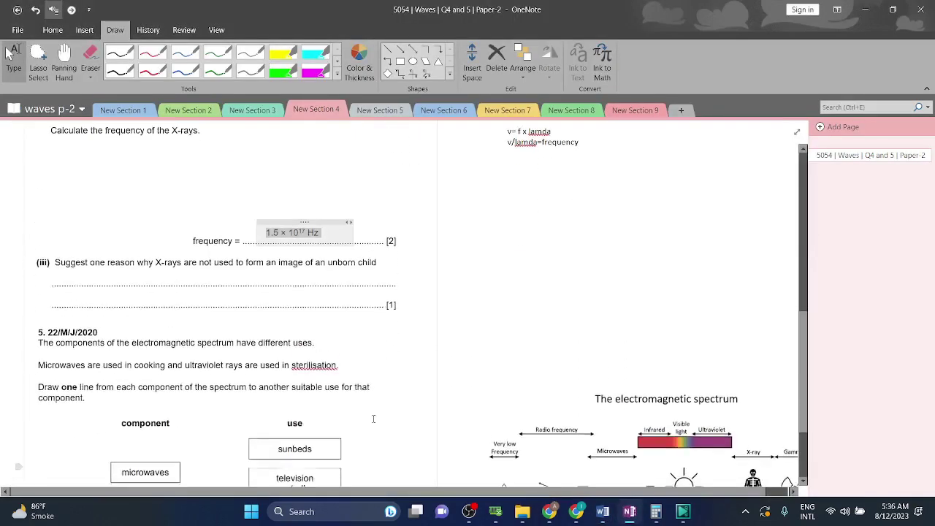
scroll(548, 336, up, 3)
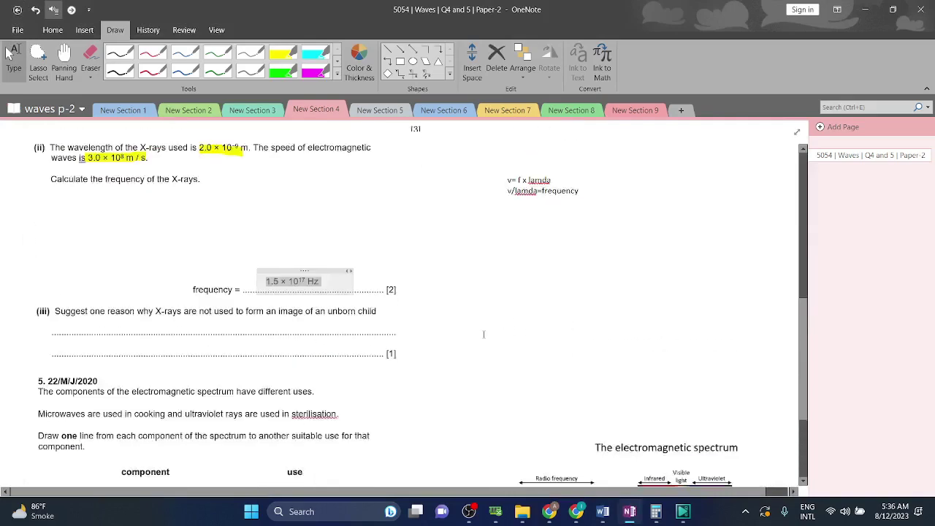
scroll(520, 330, up, 2)
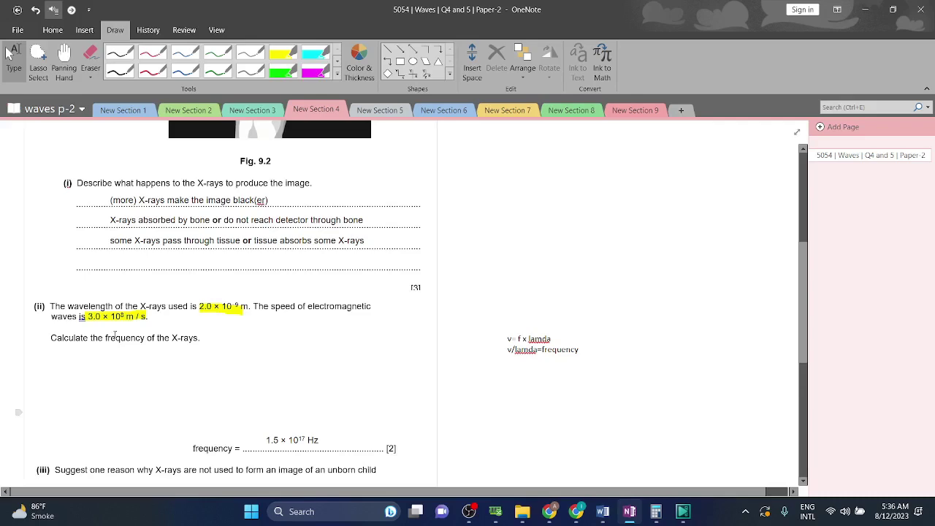
scroll(15, 351, down, 3)
scroll(6, 338, down, 3)
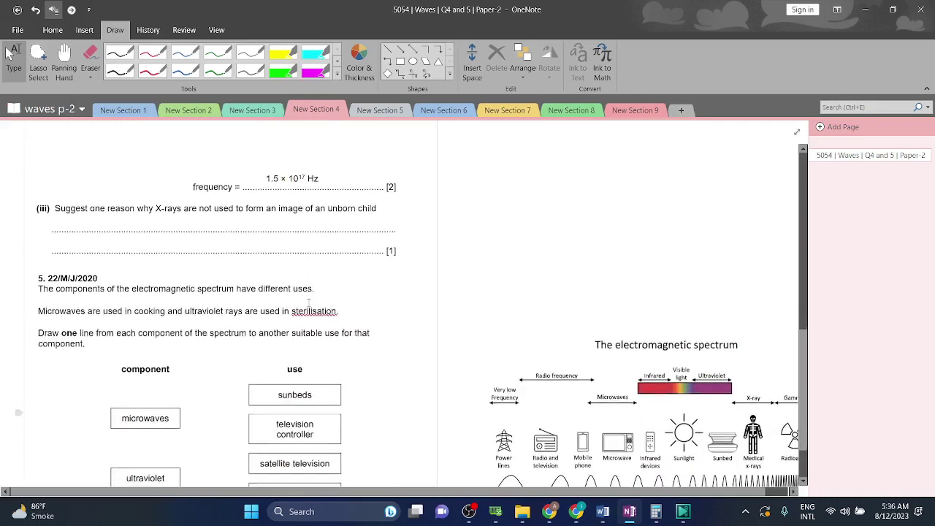
scroll(6, 338, up, 1)
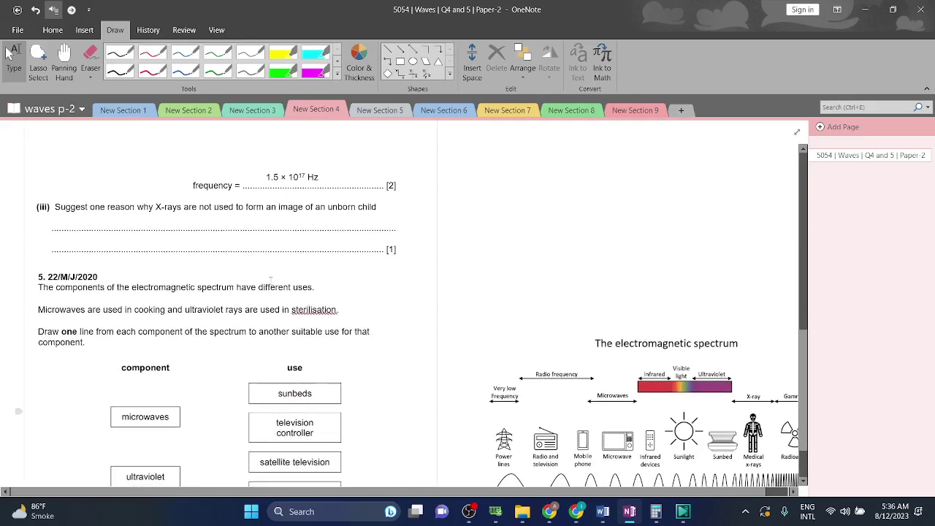
scroll(7, 53, up, 5)
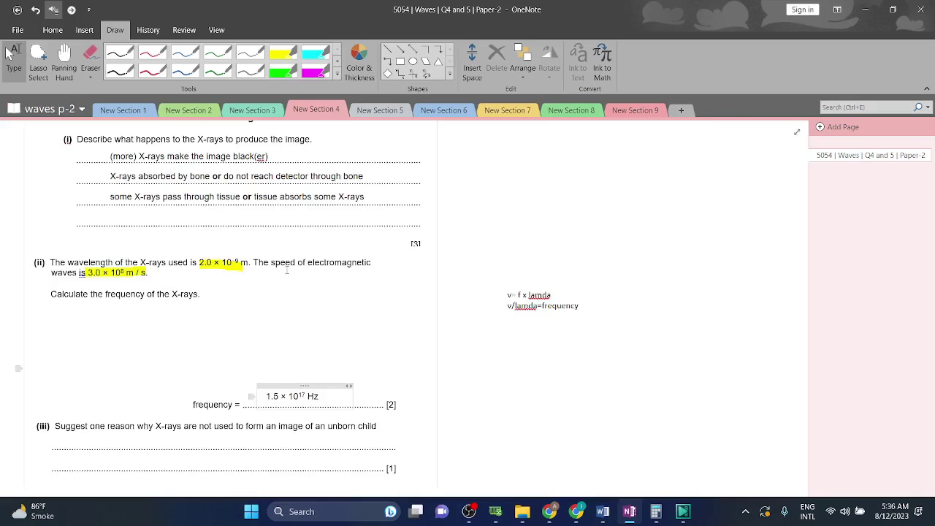
scroll(287, 270, up, 2)
scroll(261, 274, down, 7)
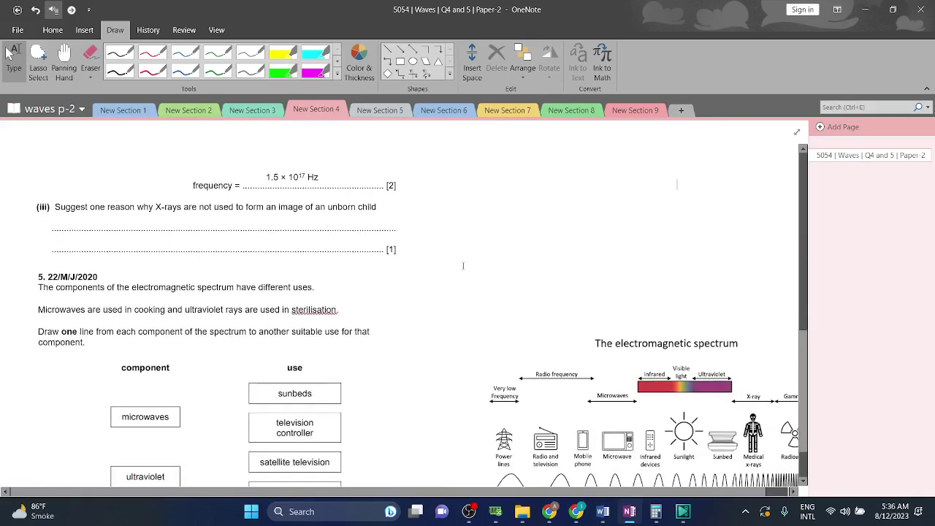
scroll(464, 266, up, 3)
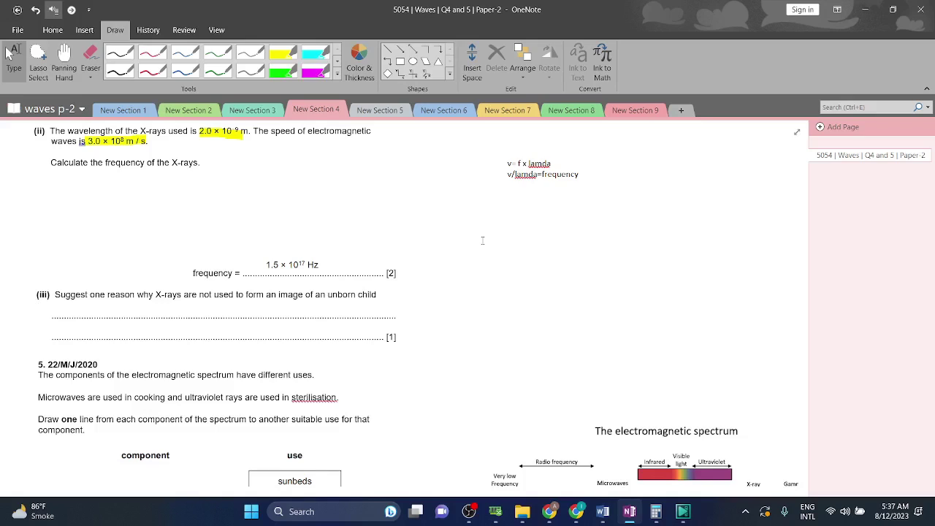
click(413, 60)
mouse_move(653, 345)
mouse_down()
mouse_move(590, 285)
mouse_move(605, 314)
mouse_up()
mouse_move(627, 267)
mouse_down()
mouse_move(725, 415)
mouse_move(722, 392)
mouse_move(657, 388)
mouse_move(668, 386)
mouse_up()
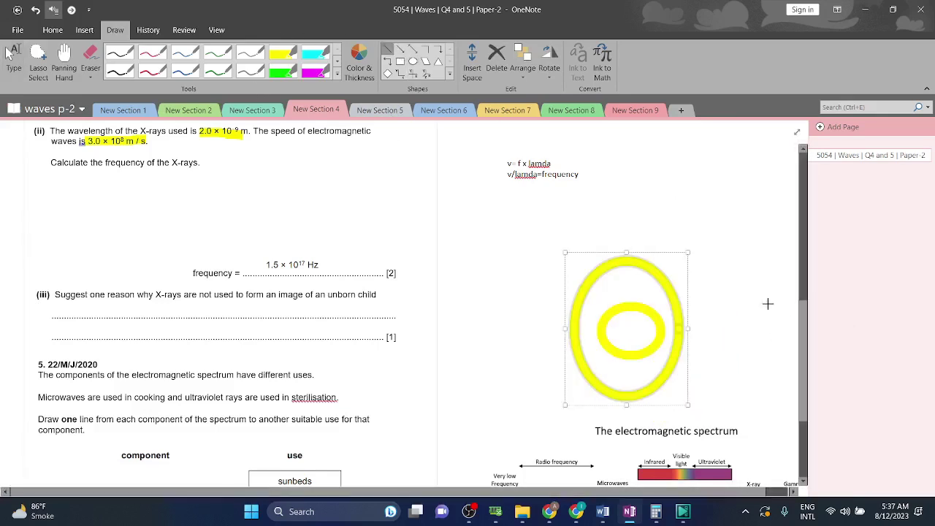
drag(768, 304, 639, 304)
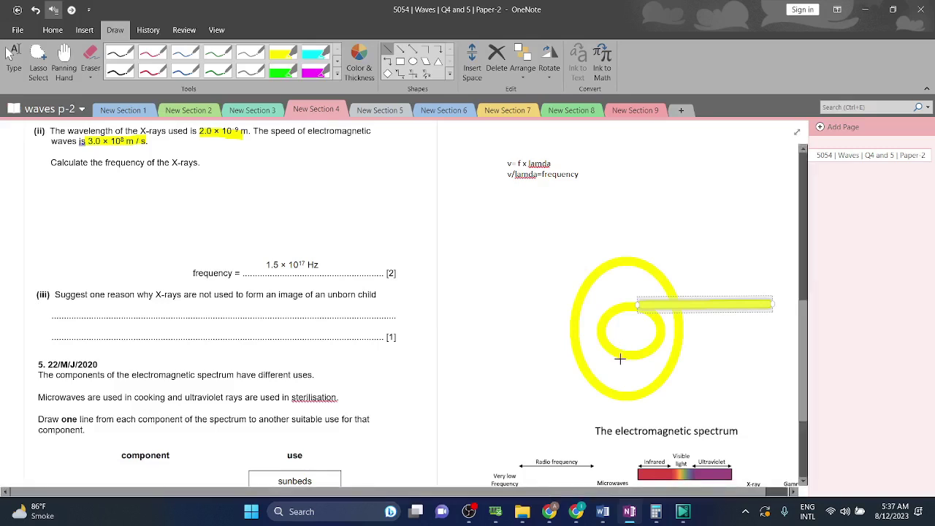
key(Delete)
key(ctrl+z)
key(ctrl+z)
key(ctrl+z)
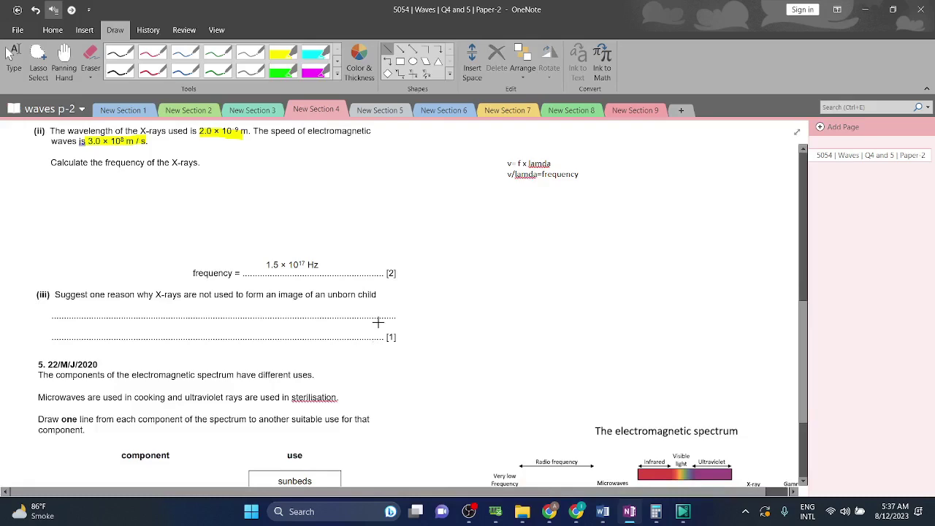
- Select the (iii) mark-scheme answer about mutation, cancer, killing cells and ionization in Word
click(616, 515)
mouse_move(616, 516)
click(658, 402)
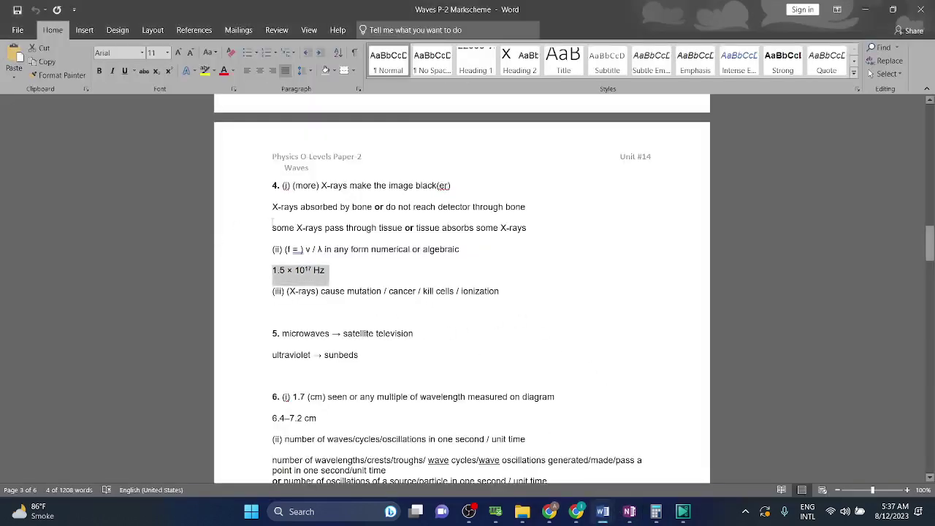
scroll(378, 291, down, 1)
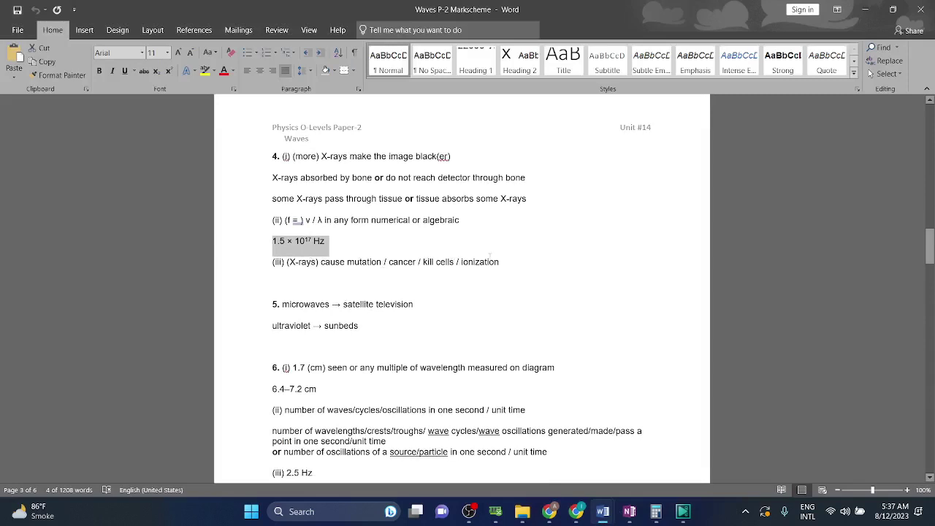
mouse_move(514, 263)
mouse_down()
mouse_move(283, 267)
mouse_move(503, 248)
mouse_move(501, 264)
mouse_up()
key(ctrl+c)
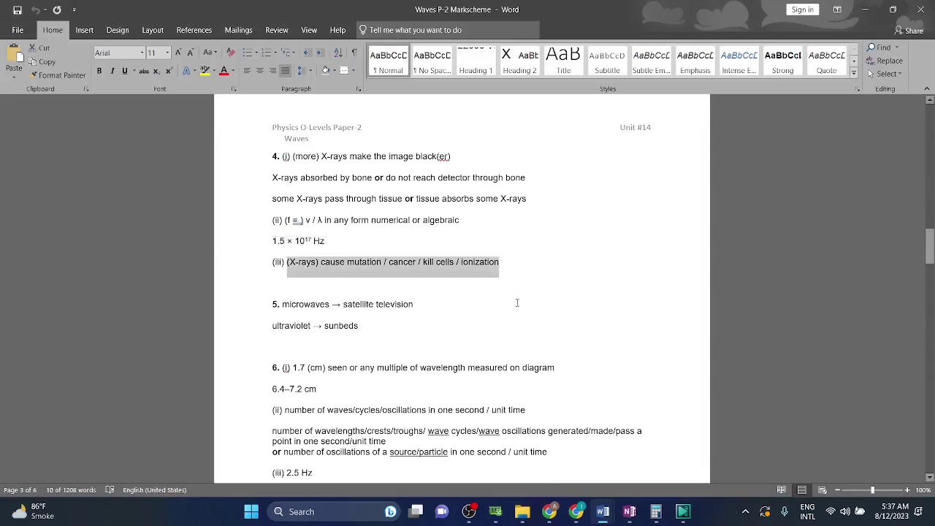
- Paste the (iii) answer into OneNote and move it onto the part (iii) answer line
click(629, 512)
click(512, 357)
key(ctrl+v)
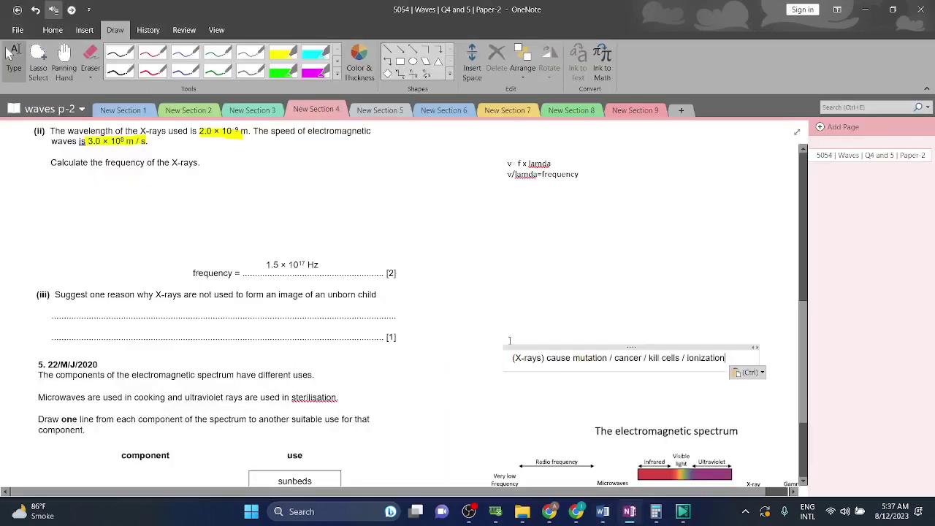
drag(578, 346, 133, 300)
scroll(175, 283, down, 5)
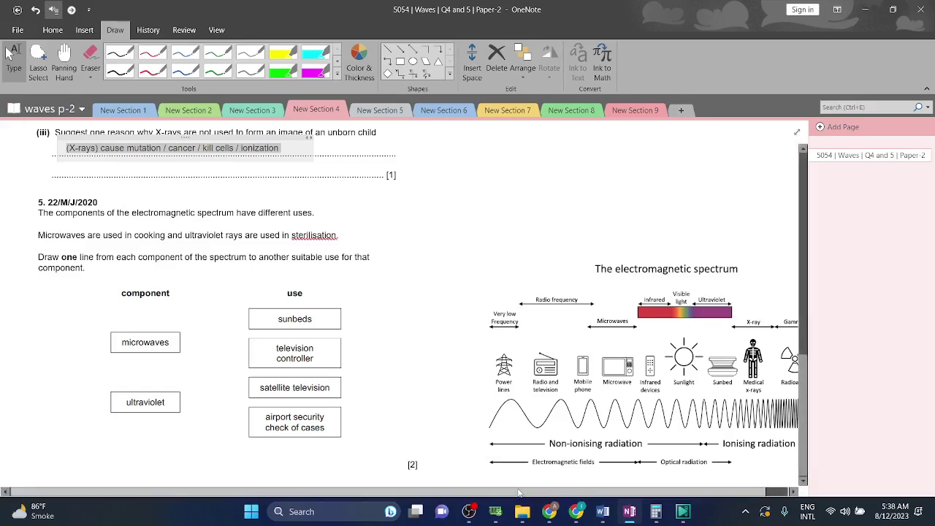
- Draw yellow lines joining microwaves to television controller and ultraviolet to sunbeds
scroll(517, 492, right, 1)
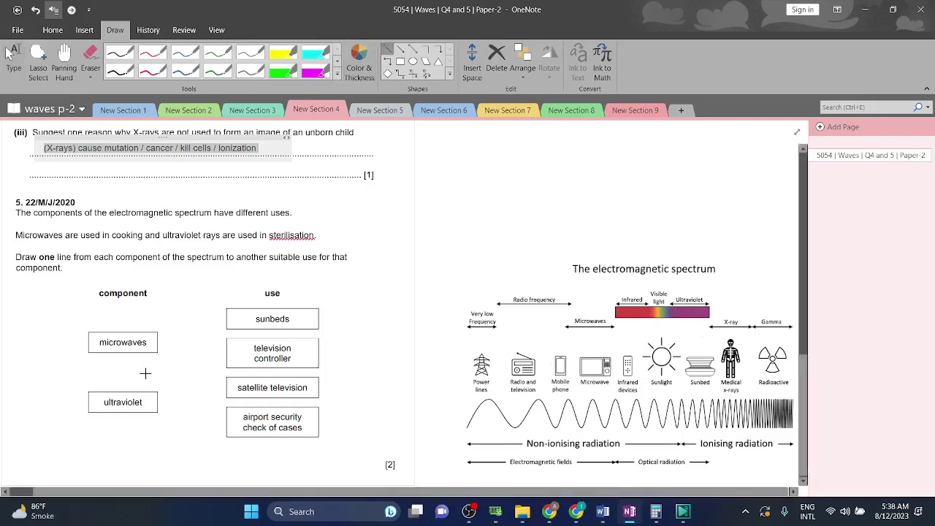
mouse_move(157, 349)
mouse_down()
mouse_move(226, 325)
mouse_move(212, 372)
mouse_move(223, 355)
mouse_move(236, 357)
mouse_up()
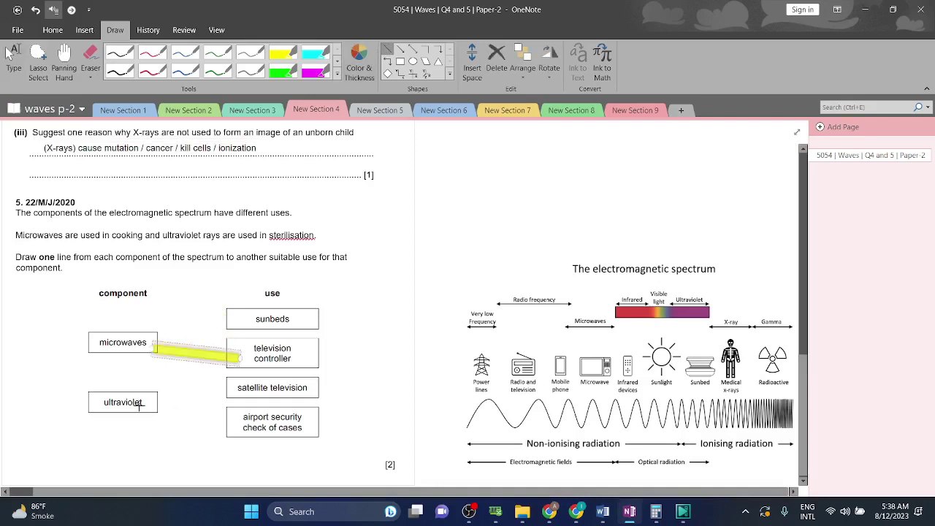
drag(132, 407, 234, 320)
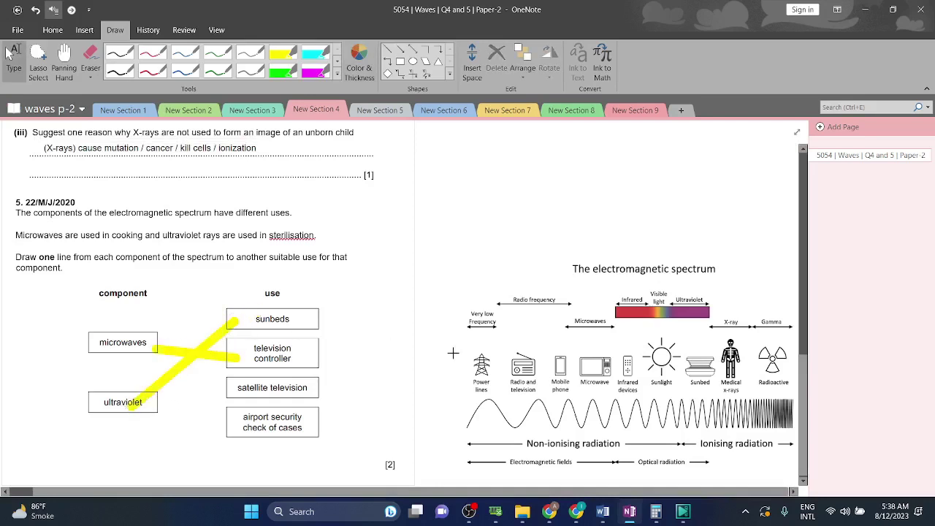